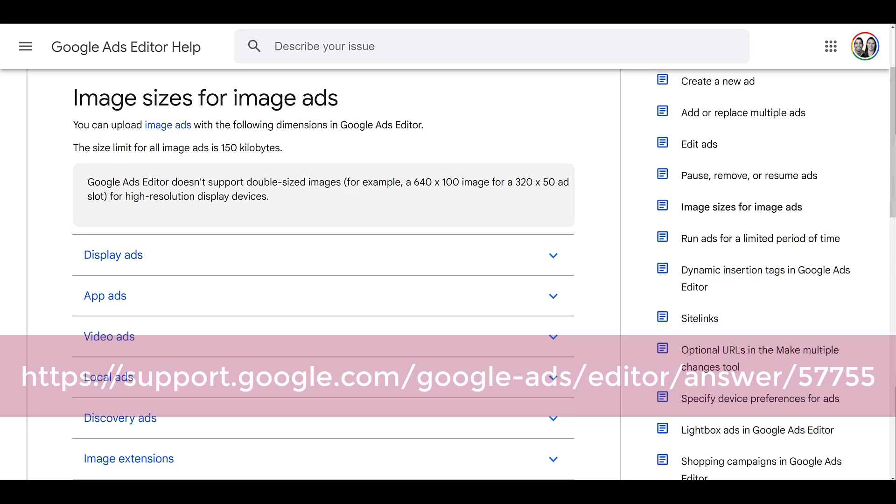
# Step: Expand the Display ads section and scroll through its required image sizes
pyautogui.click(560, 262)
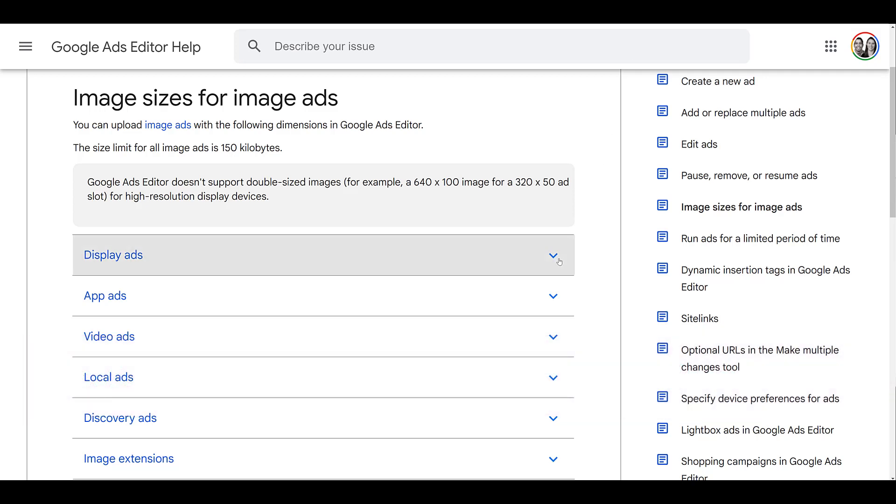
pyautogui.scroll(-7, 559, 262)
pyautogui.scroll(-15, 559, 262)
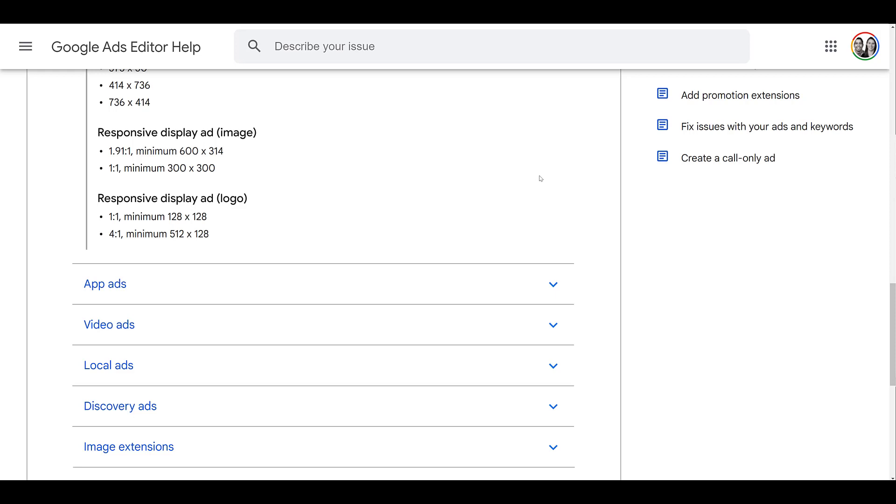
pyautogui.scroll(-2, 539, 179)
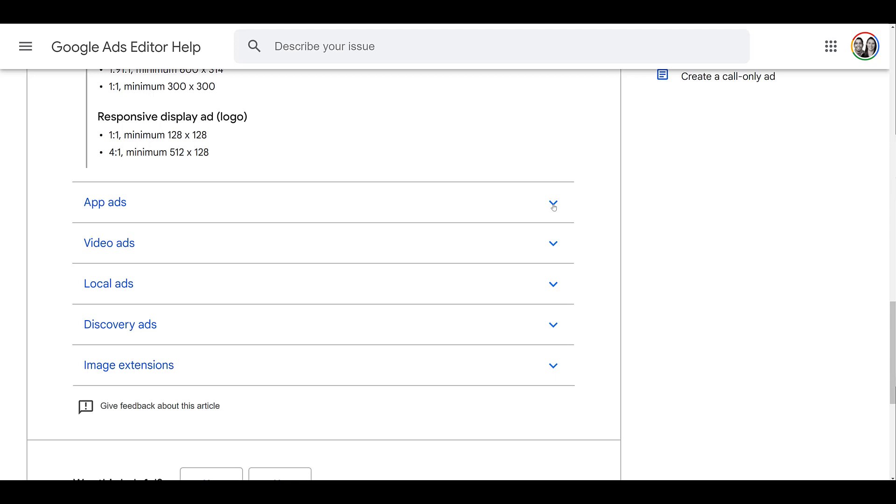
# Step: Reveal the App ads image sizes, then expand Video ads to show 300 x 60 banners and 1:1 logos
pyautogui.click(553, 204)
pyautogui.scroll(-4, 554, 200)
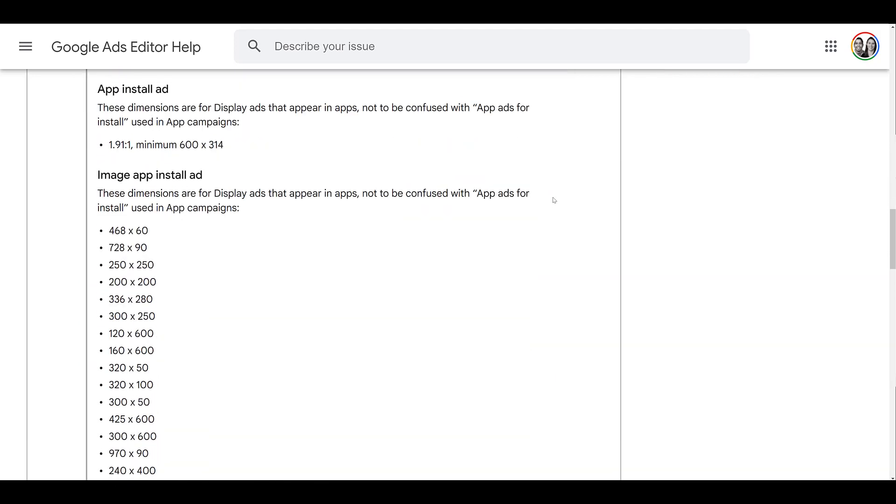
pyautogui.scroll(-10, 555, 198)
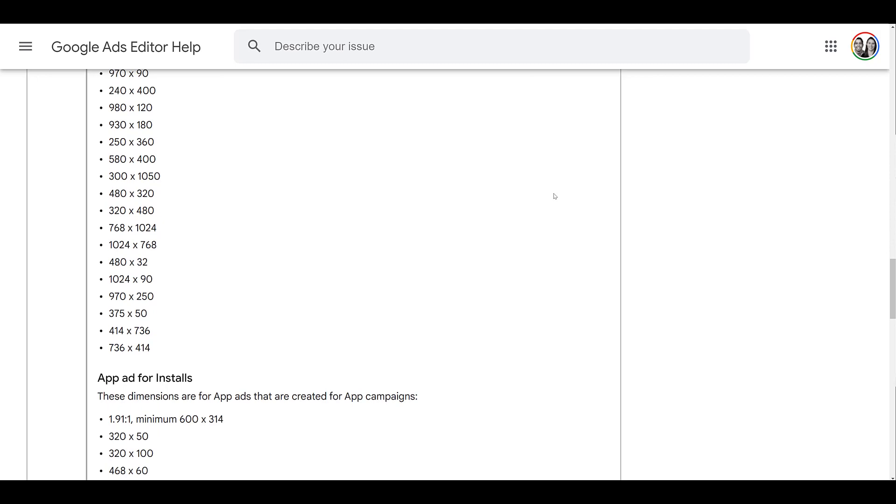
pyautogui.scroll(-5, 554, 196)
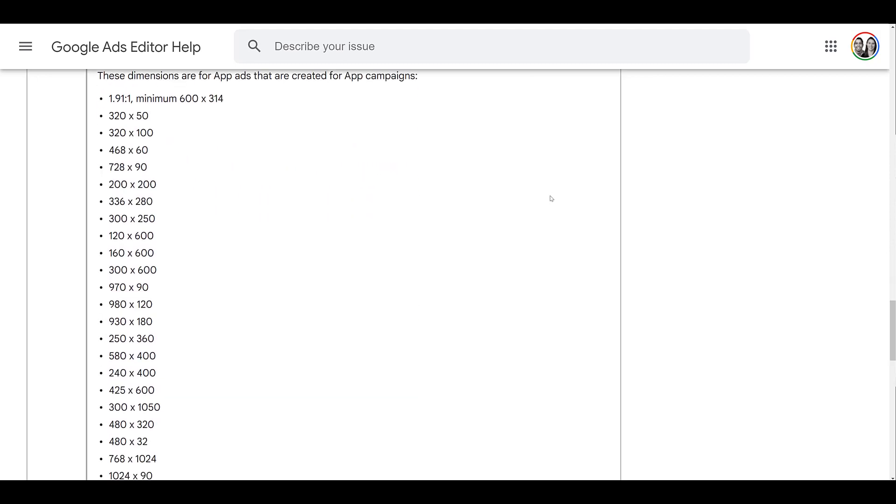
pyautogui.scroll(-9, 552, 198)
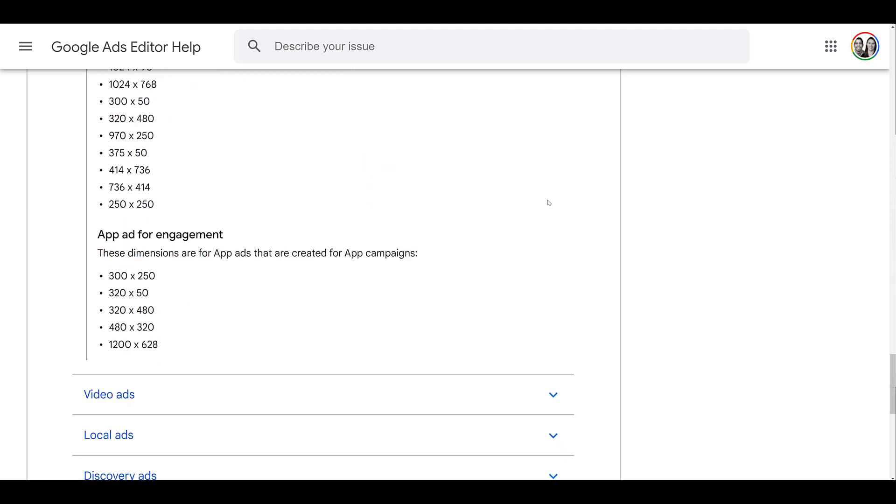
pyautogui.scroll(-1, 548, 203)
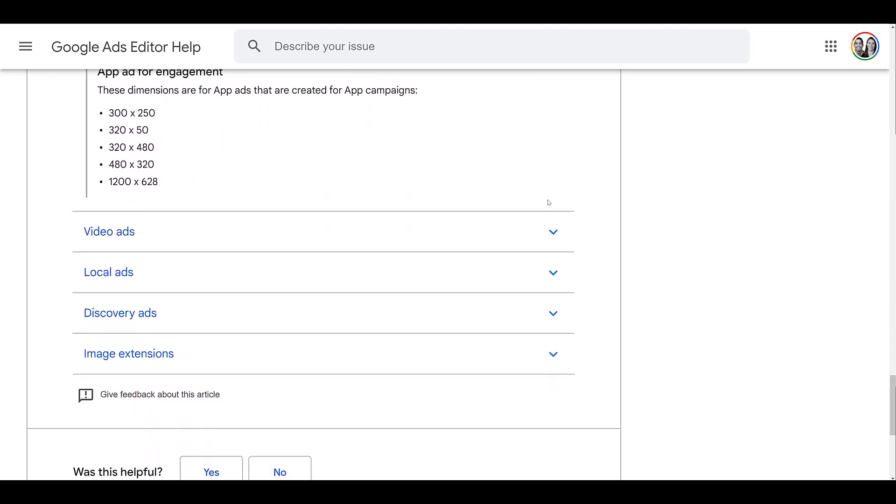
pyautogui.click(552, 235)
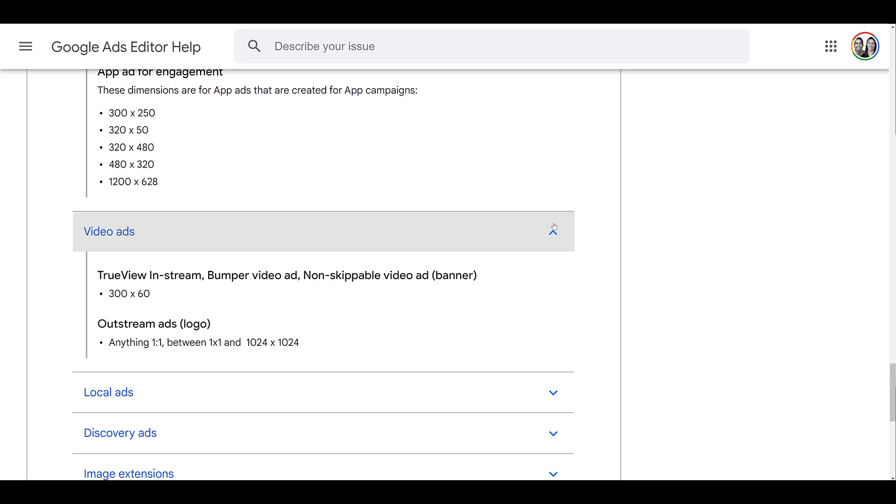
# Step: Expand the Local ads section to show its required image sizes
pyautogui.scroll(-5, 558, 219)
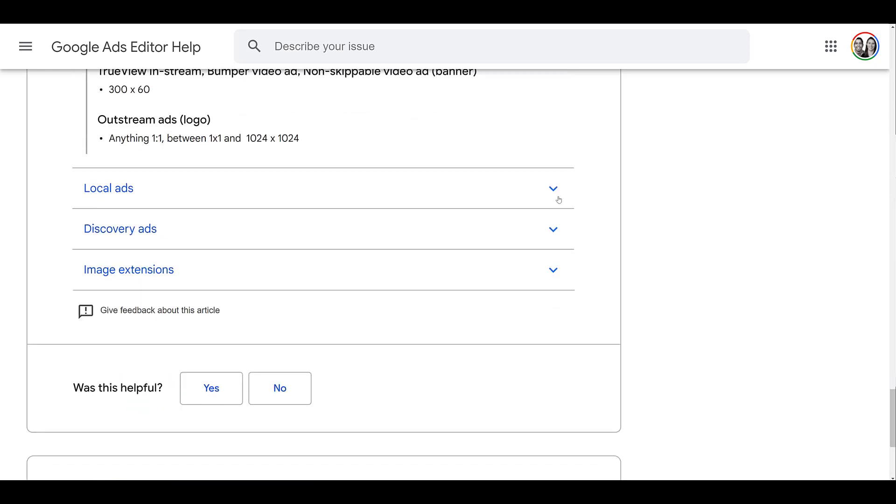
pyautogui.click(559, 200)
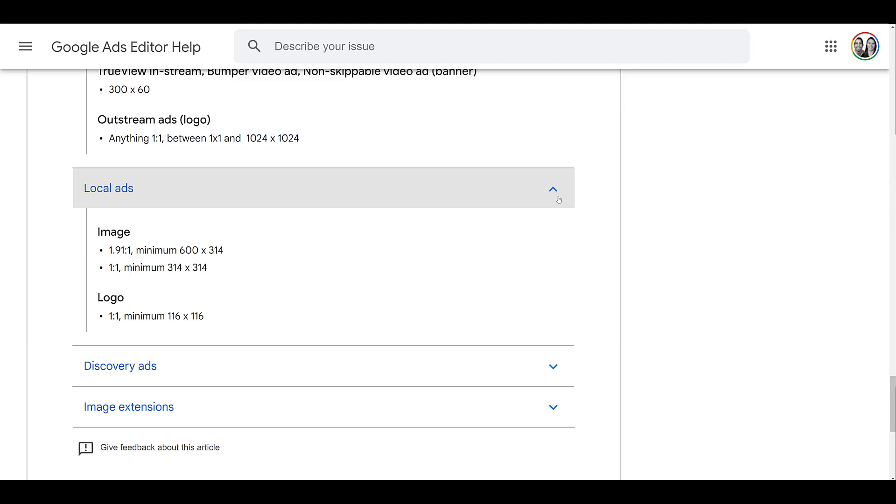
pyautogui.scroll(-2, 558, 200)
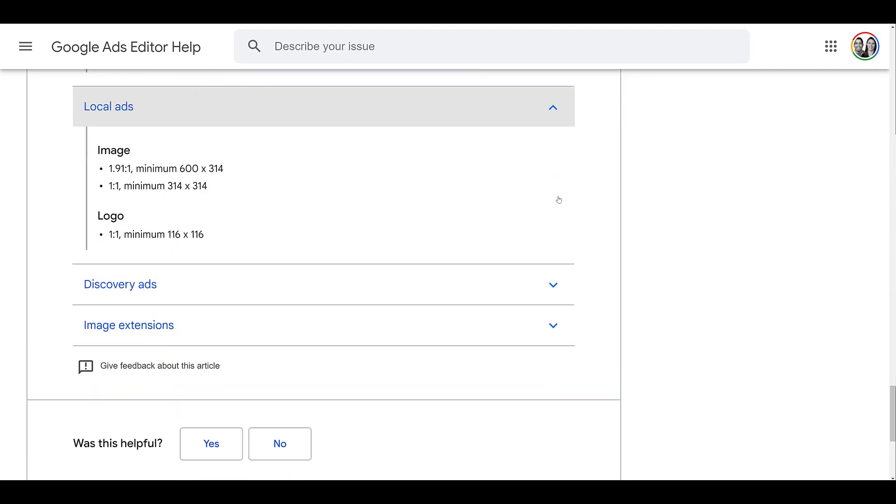
# Step: Reveal the Discovery ads image sizes, then expand the Image extensions requirements
pyautogui.click(549, 291)
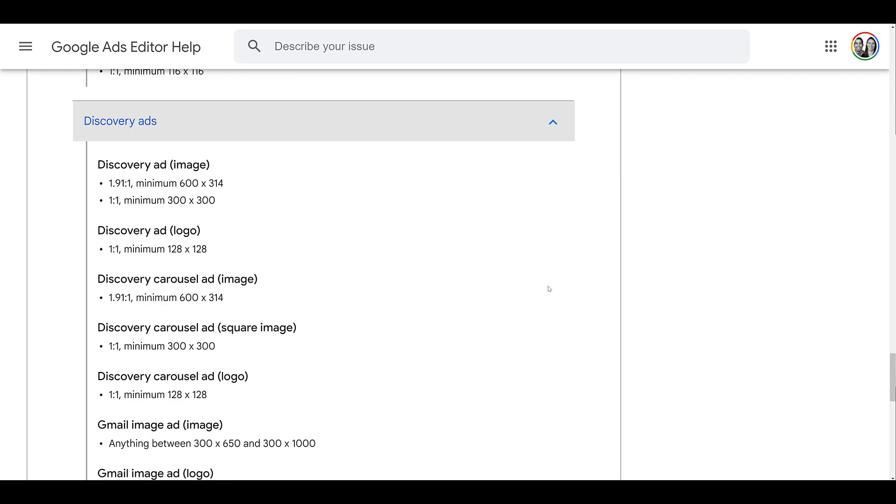
pyautogui.scroll(-1, 549, 289)
pyautogui.scroll(-1, 549, 290)
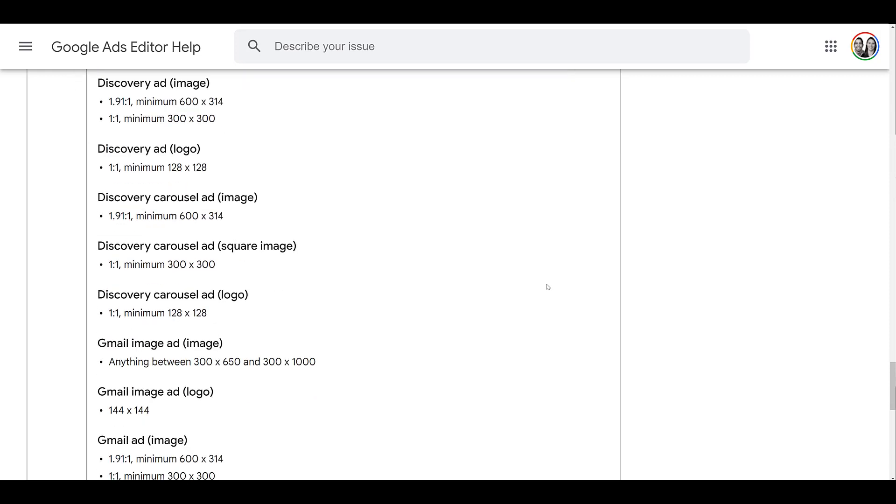
pyautogui.scroll(-4, 548, 287)
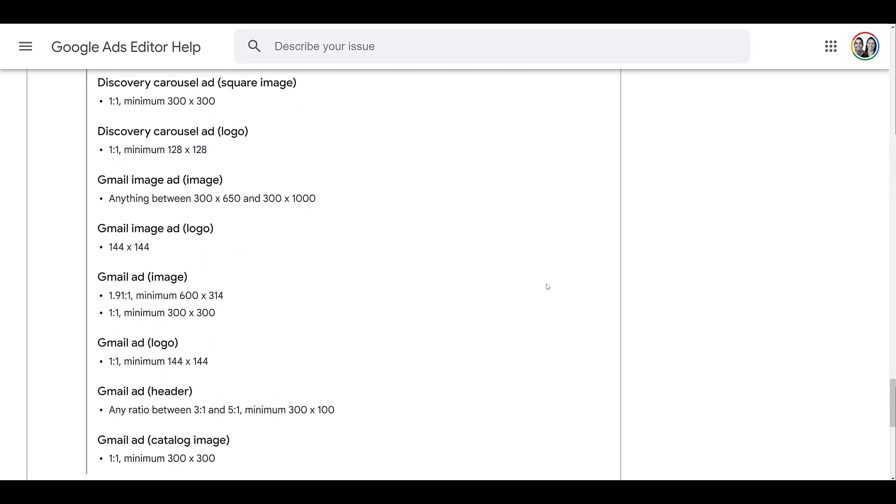
pyautogui.scroll(-1, 548, 287)
pyautogui.scroll(-5, 548, 287)
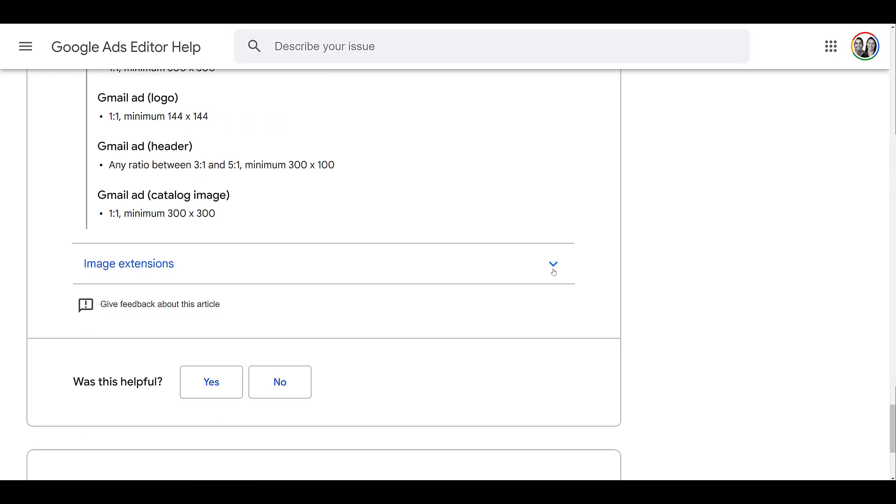
pyautogui.click(553, 272)
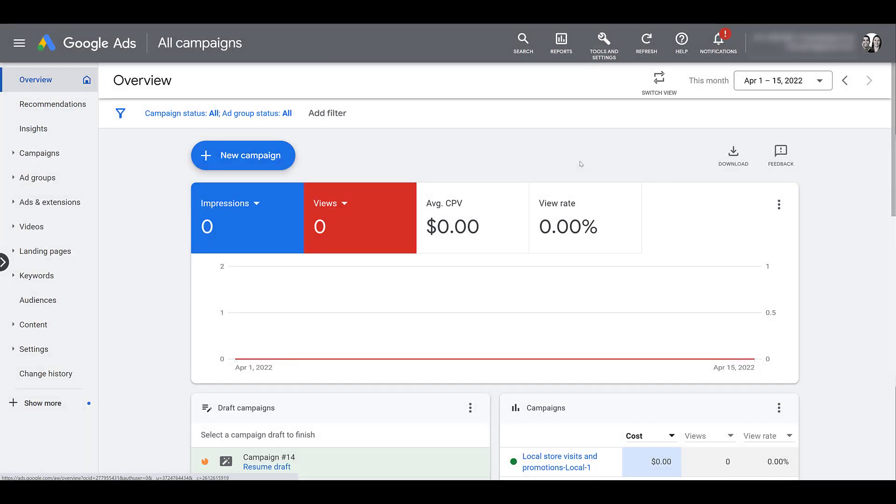
# Step: Go to the Asset library under Tools and Settings' Shared Library
pyautogui.click(613, 57)
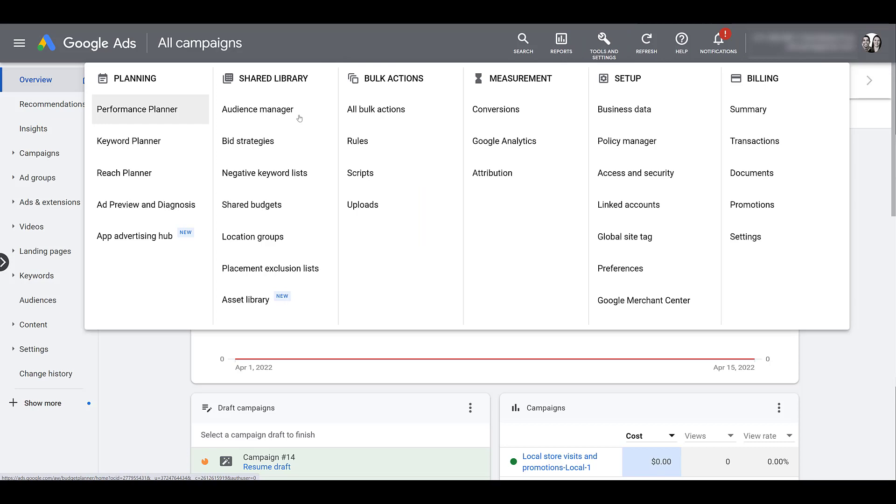
pyautogui.click(258, 310)
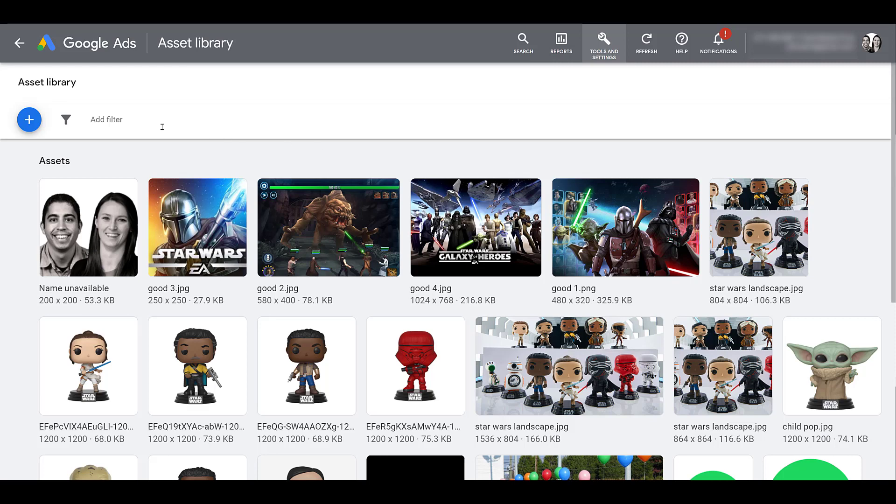
# Step: Upload YouTube_Banner.png, YouTube_ProfilePic.png and YouTube_Banner_Companion.png to the Asset library
pyautogui.click(29, 123)
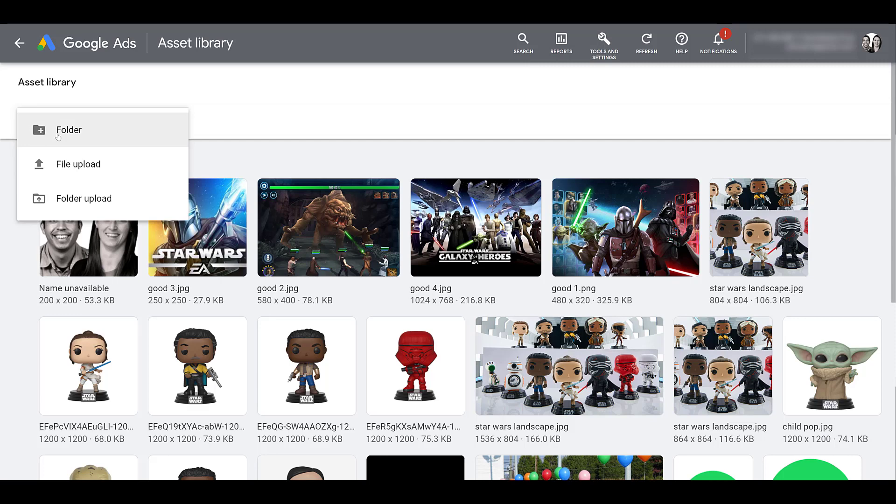
pyautogui.click(127, 179)
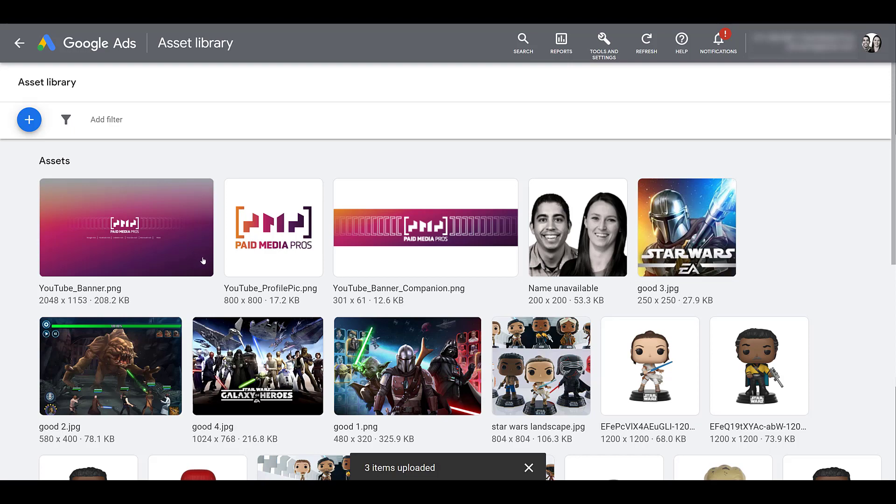
pyautogui.scroll(-5, 203, 260)
pyautogui.scroll(-2, 203, 260)
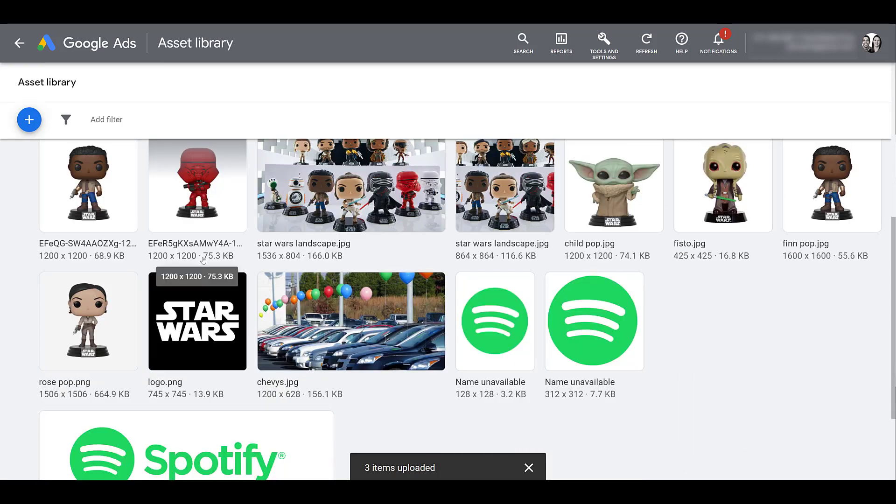
pyautogui.scroll(2, 203, 261)
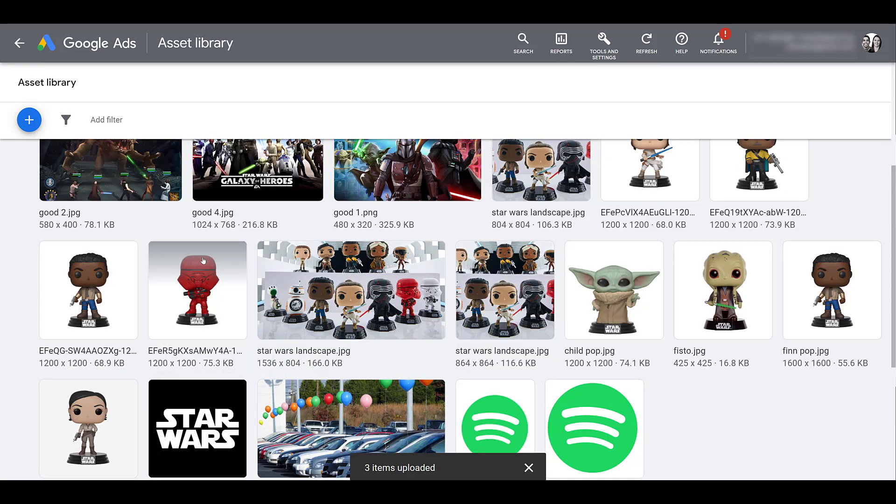
pyautogui.scroll(2, 203, 260)
pyautogui.scroll(2, 203, 261)
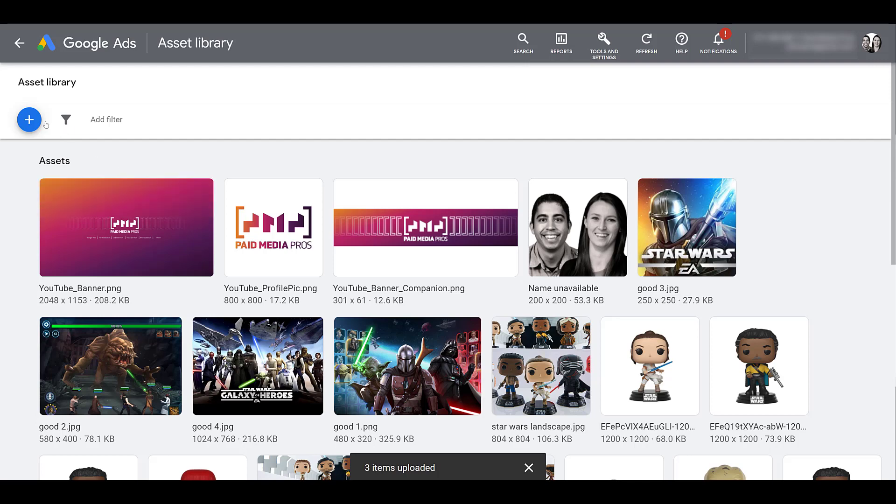
# Step: Create a 'Joe Speaking' folder, open it, and start uploading six speaking photos into it
pyautogui.click(29, 120)
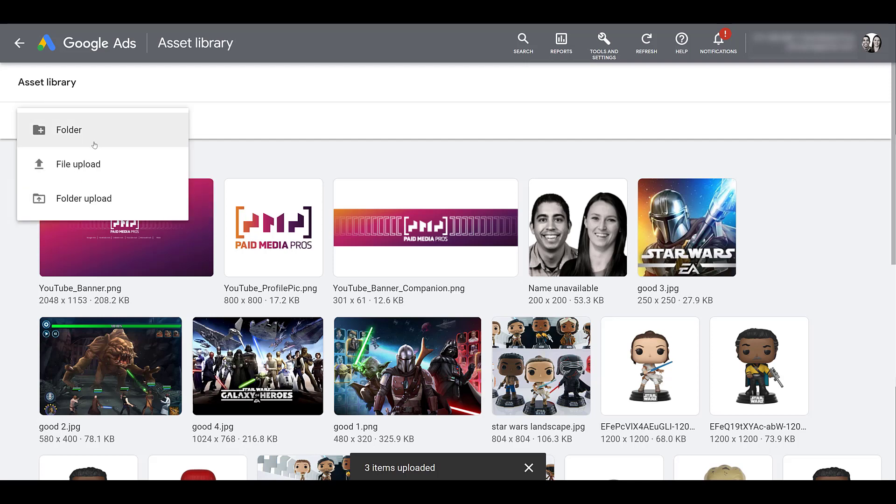
pyautogui.click(95, 144)
pyautogui.write('Joe Speaking')
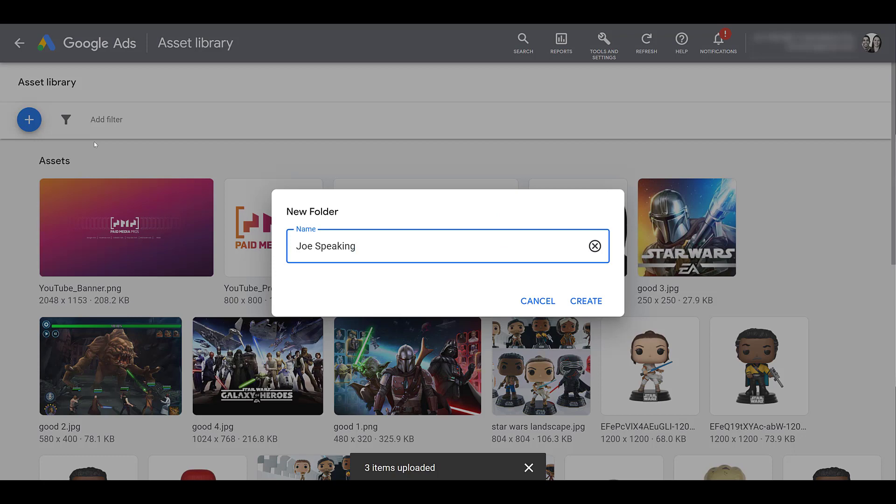
pyautogui.click(593, 302)
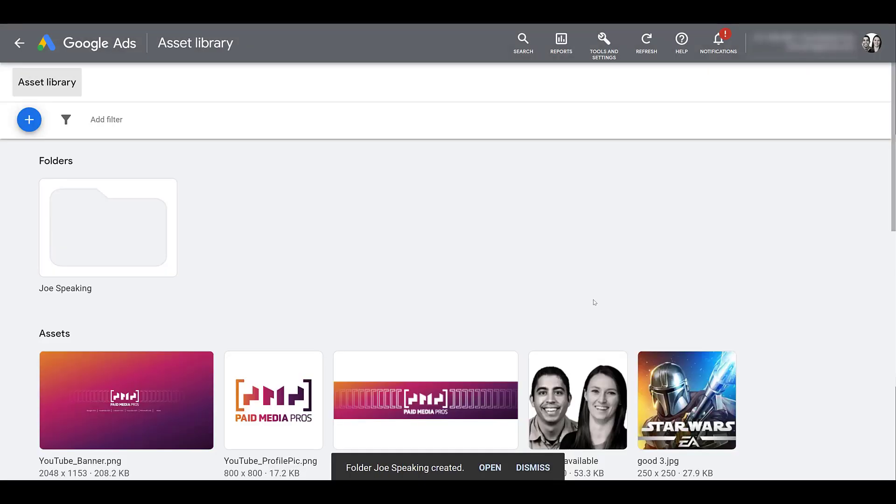
pyautogui.click(101, 256)
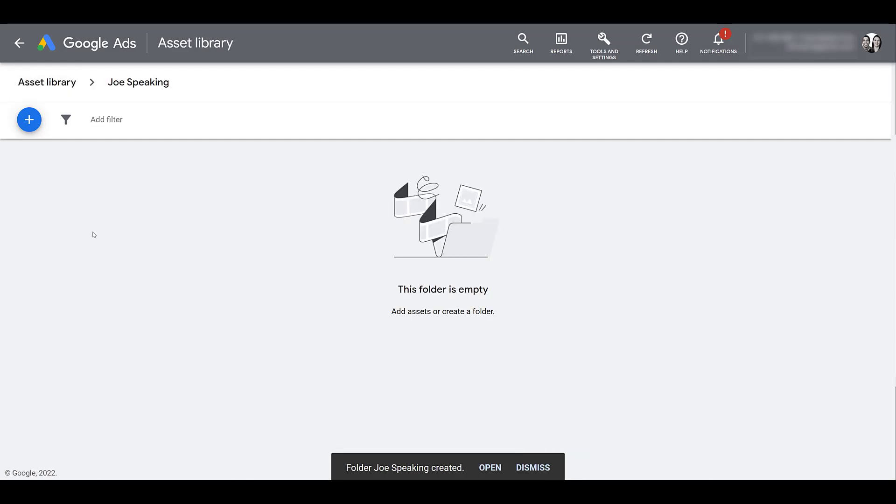
pyautogui.click(28, 120)
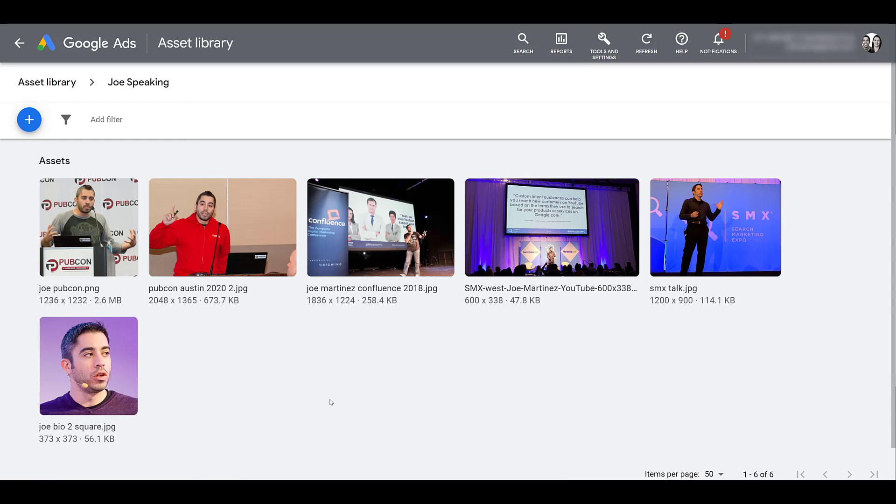
pyautogui.click(54, 86)
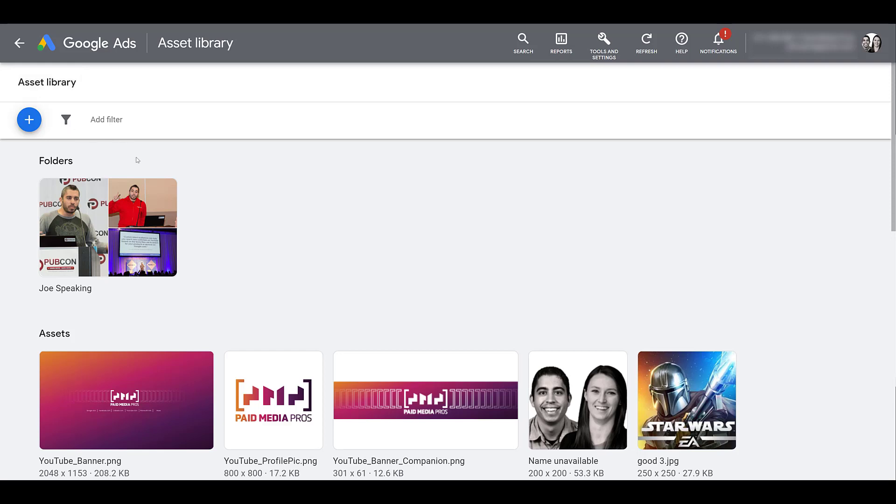
pyautogui.moveTo(167, 194)
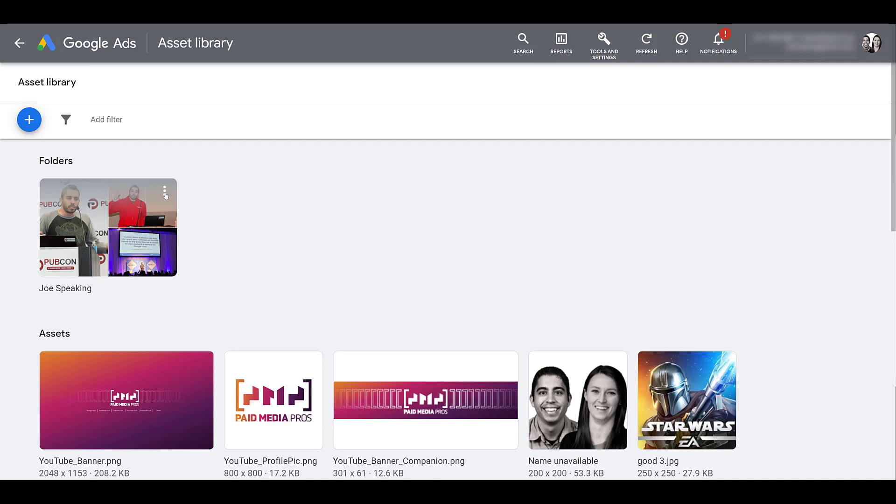
pyautogui.click(165, 193)
pyautogui.click(200, 194)
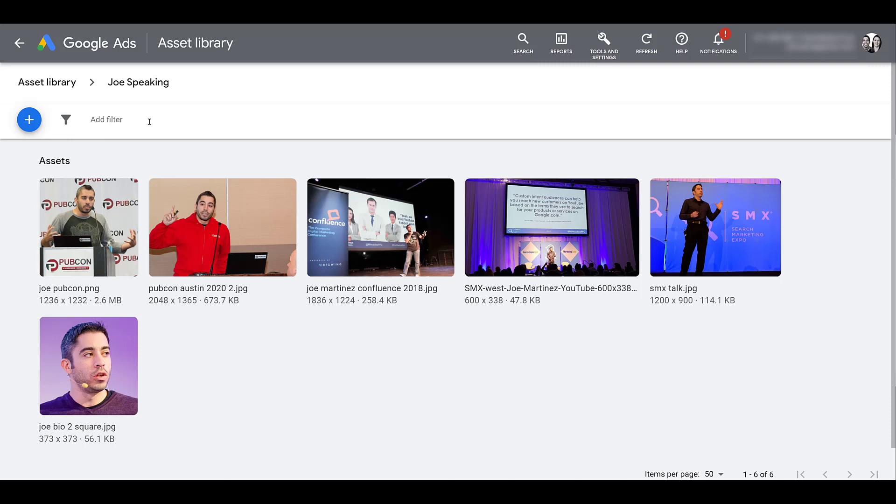
# Step: Filter the Joe Speaking folder to names containing 'pubcon'
pyautogui.click(131, 119)
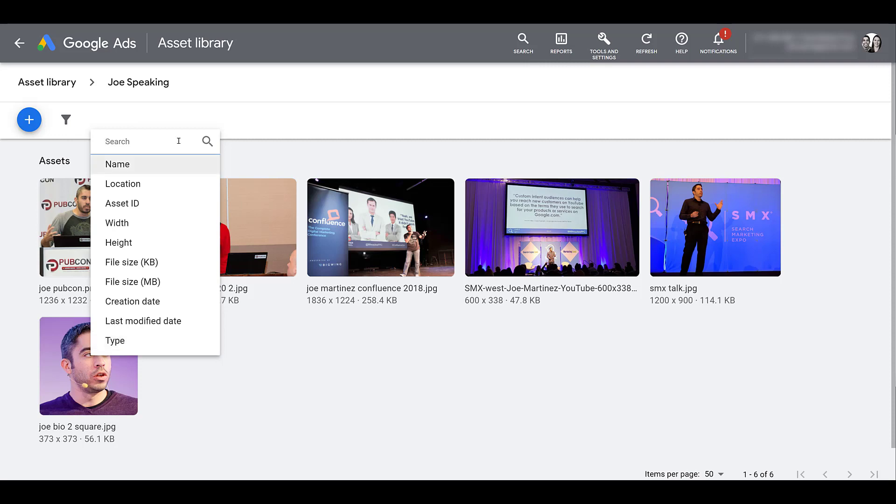
pyautogui.click(170, 170)
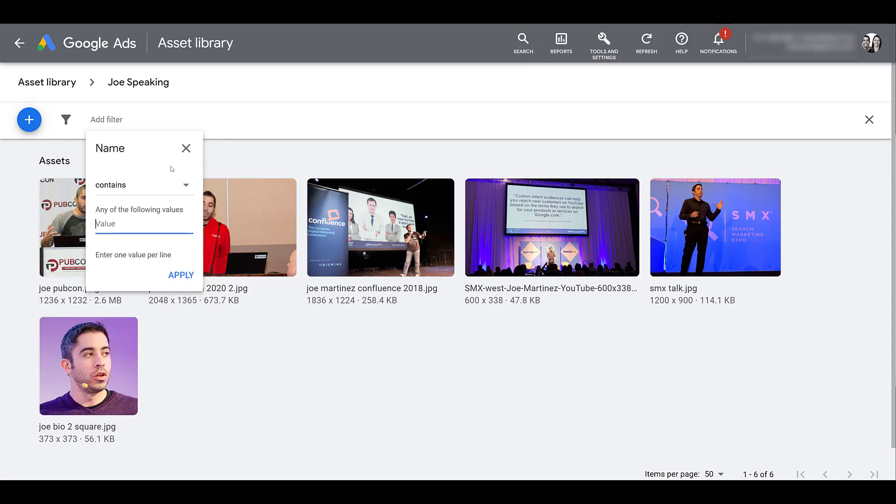
pyautogui.write('pubcon')
pyautogui.click(174, 274)
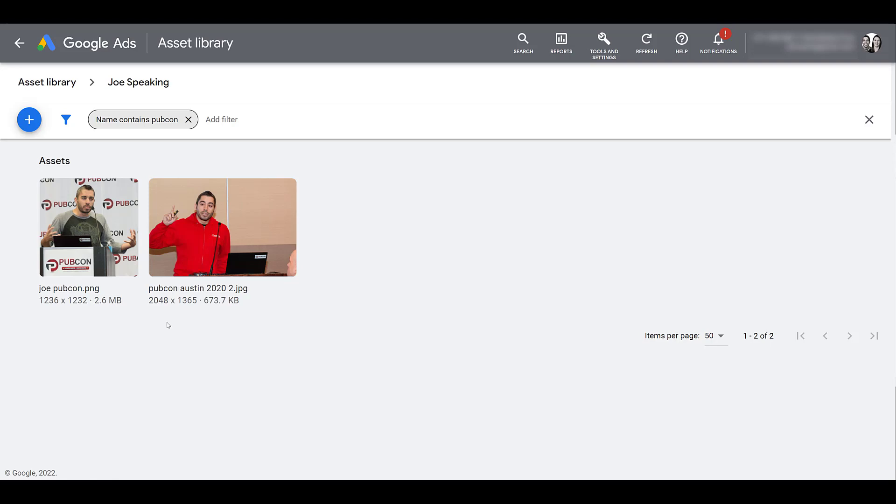
# Step: Return to the unfiltered Asset library top level and show the Folder and File upload options
pyautogui.click(62, 91)
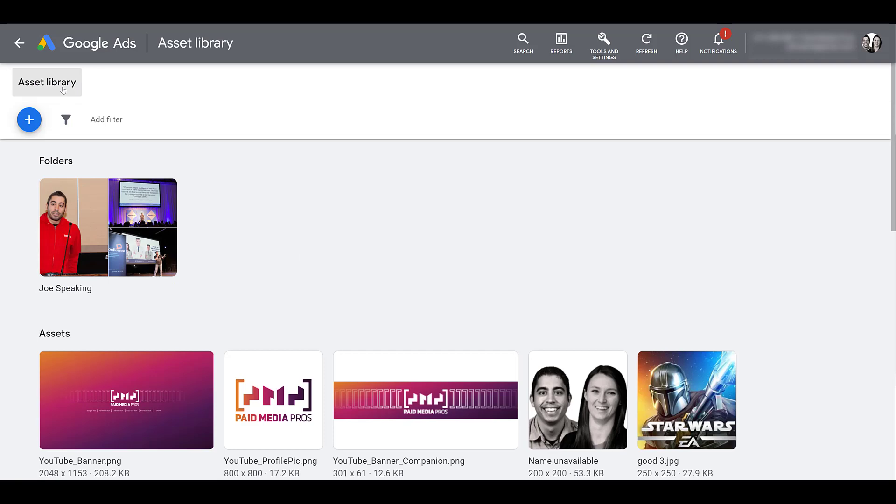
pyautogui.click(30, 121)
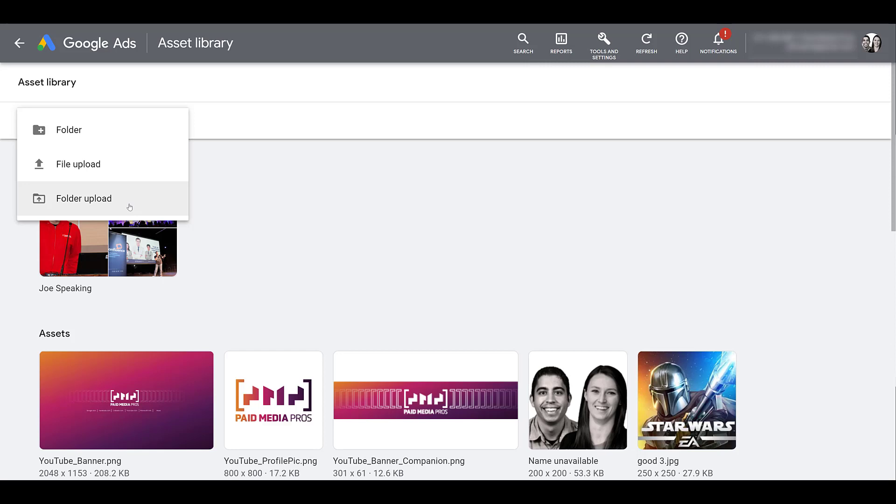
# Step: Upload the Michelle Photos folder with its 45 files to the Asset library
pyautogui.click(130, 207)
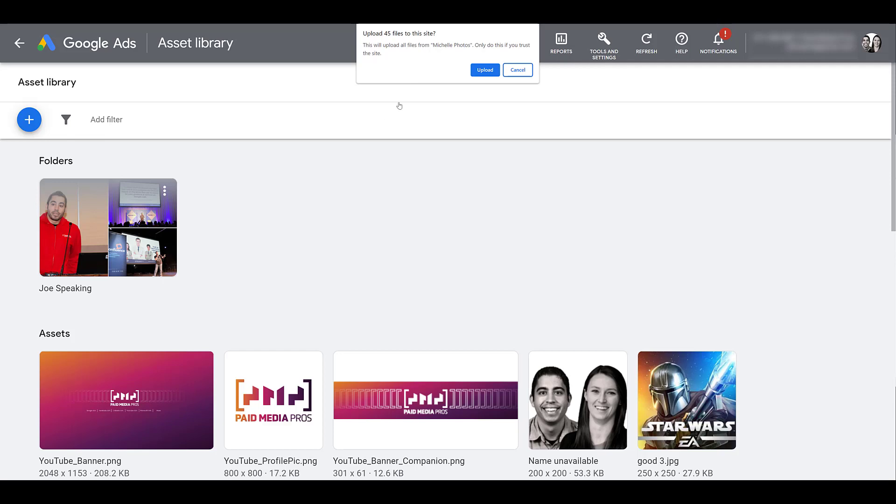
pyautogui.click(485, 69)
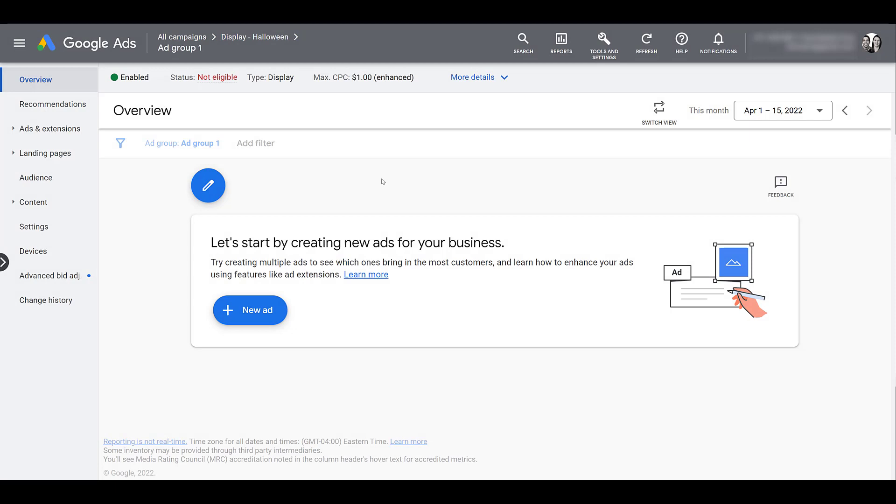
# Step: Create a new Display - Halloween ad with YouTube_Banner.png in both crop ratios plus the Paid Media Pros logo
pyautogui.click(250, 320)
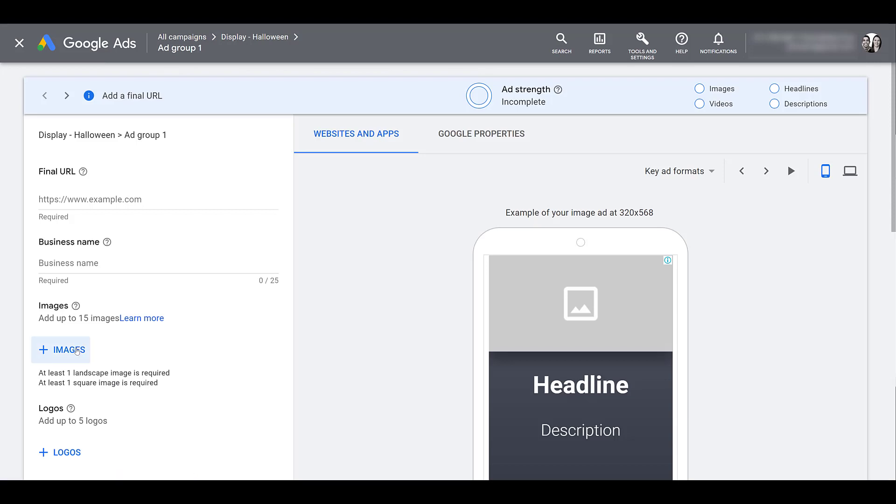
pyautogui.click(77, 351)
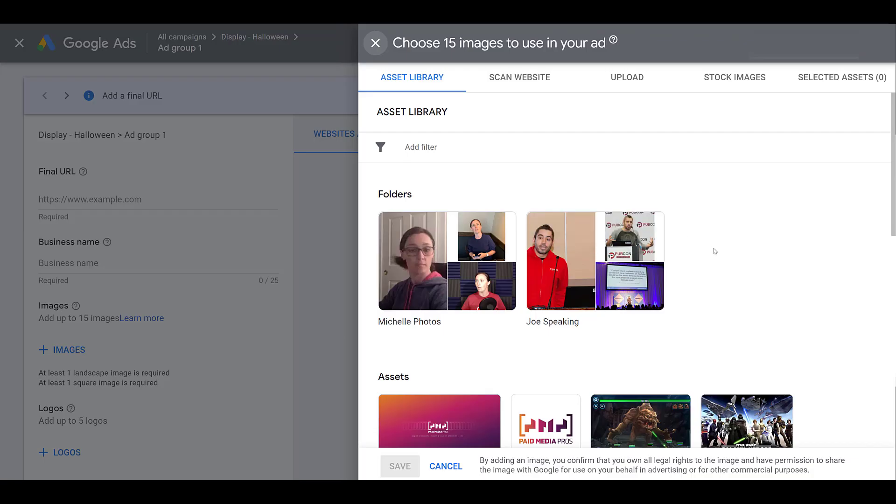
pyautogui.scroll(-2, 714, 251)
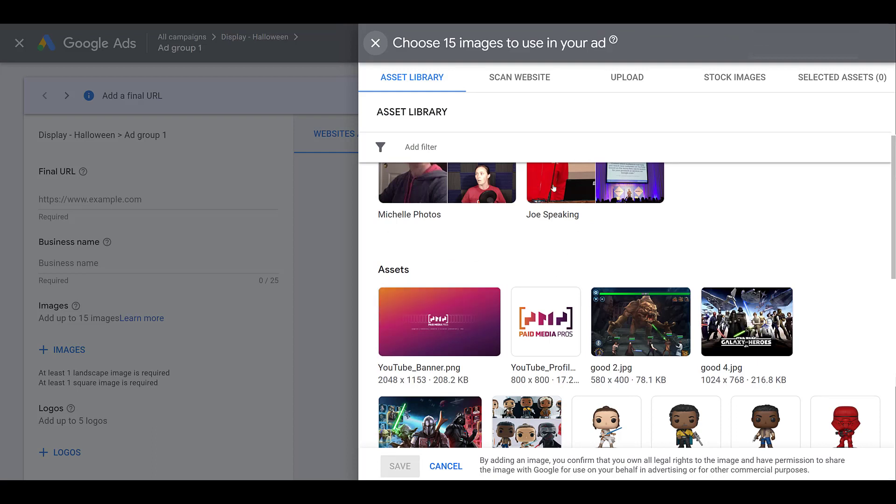
pyautogui.click(485, 333)
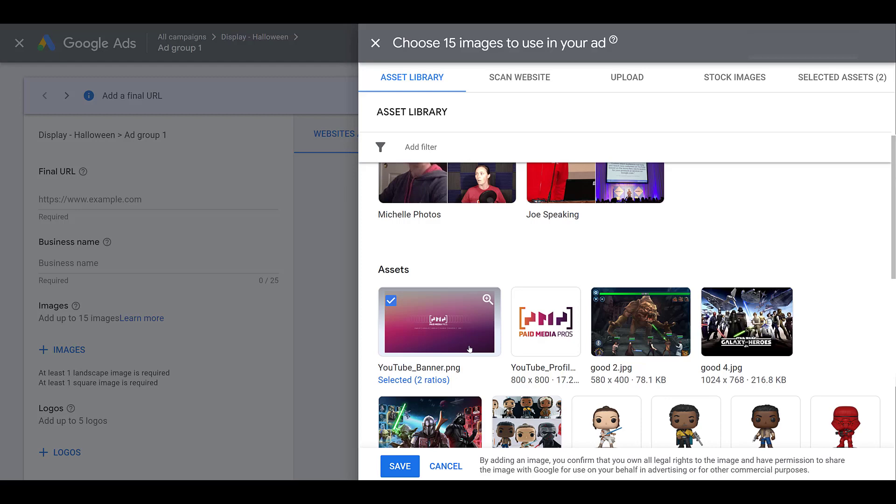
pyautogui.click(434, 381)
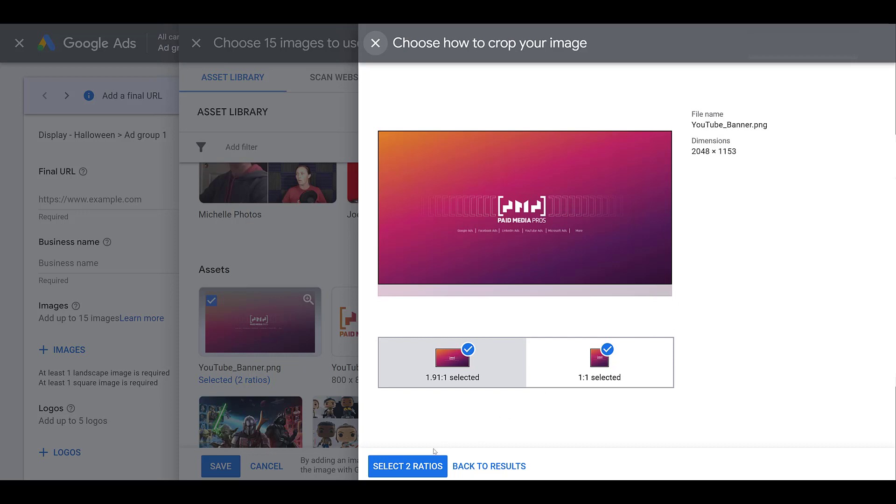
pyautogui.click(412, 467)
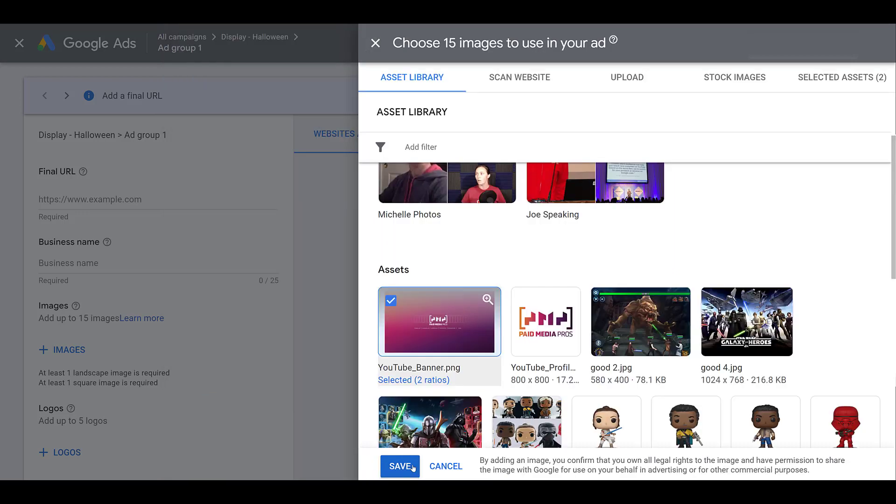
pyautogui.click(412, 468)
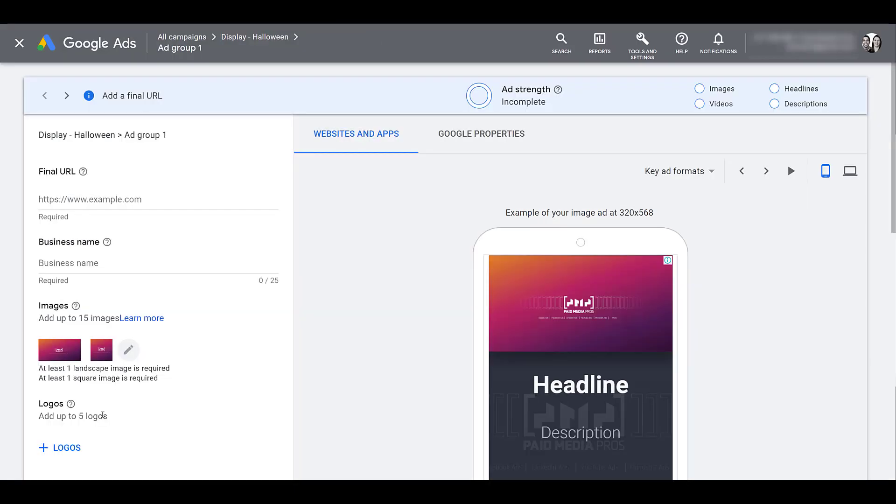
pyautogui.click(70, 448)
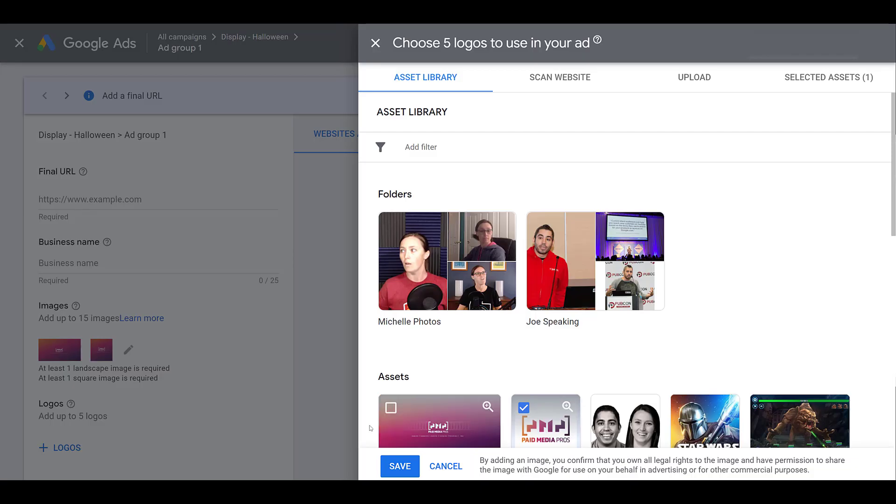
pyautogui.click(388, 469)
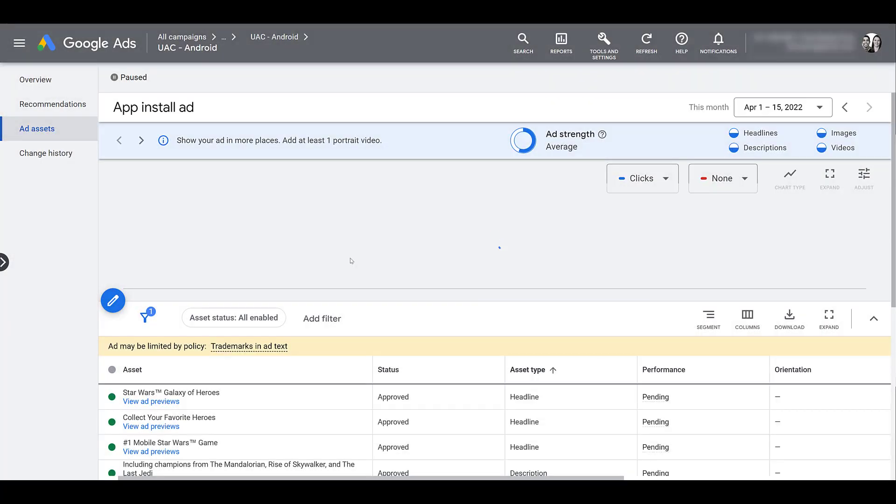
# Step: Add star wars landscape.jpg and good 1.png cropped to 1:1 to the UAC - Android app ad
pyautogui.scroll(-2, 352, 261)
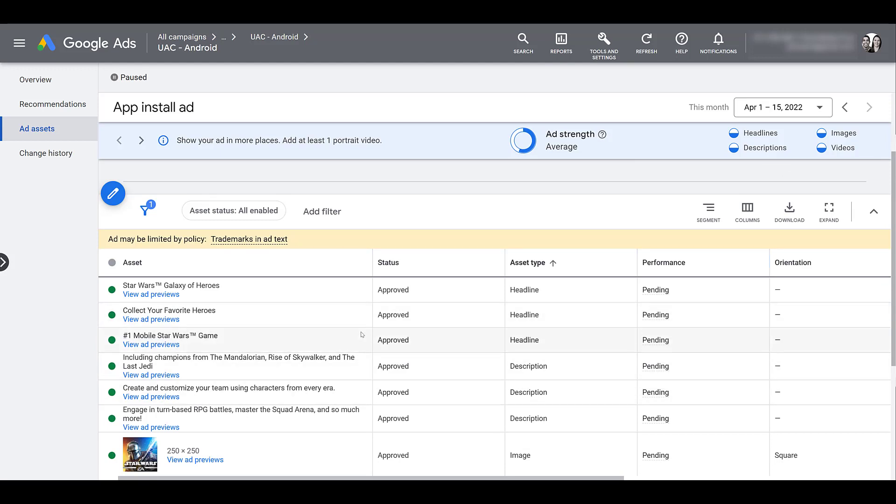
pyautogui.click(113, 193)
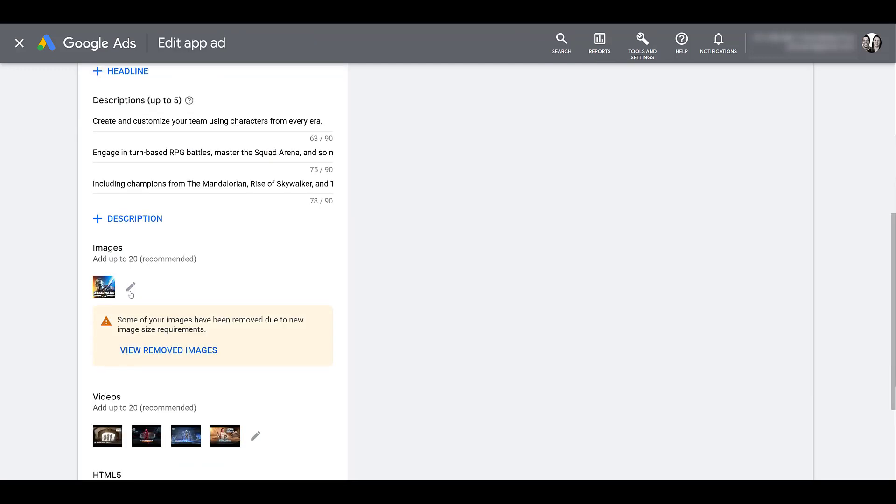
pyautogui.click(131, 288)
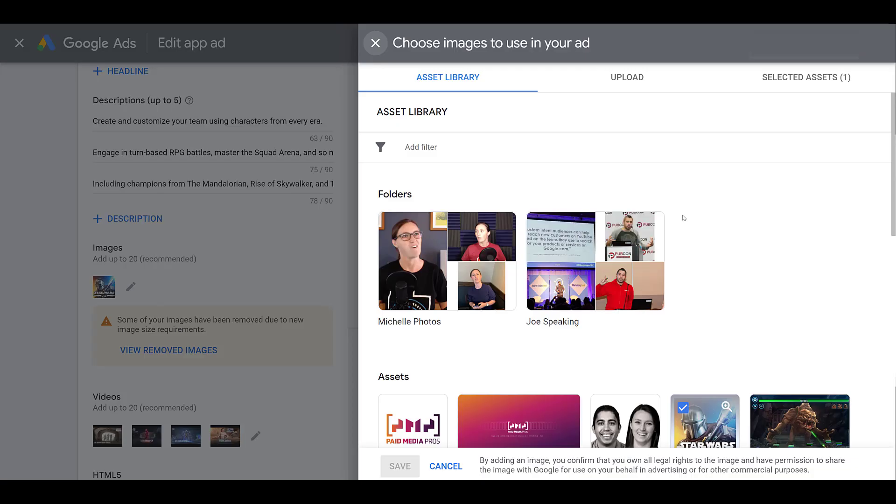
pyautogui.scroll(-6, 740, 282)
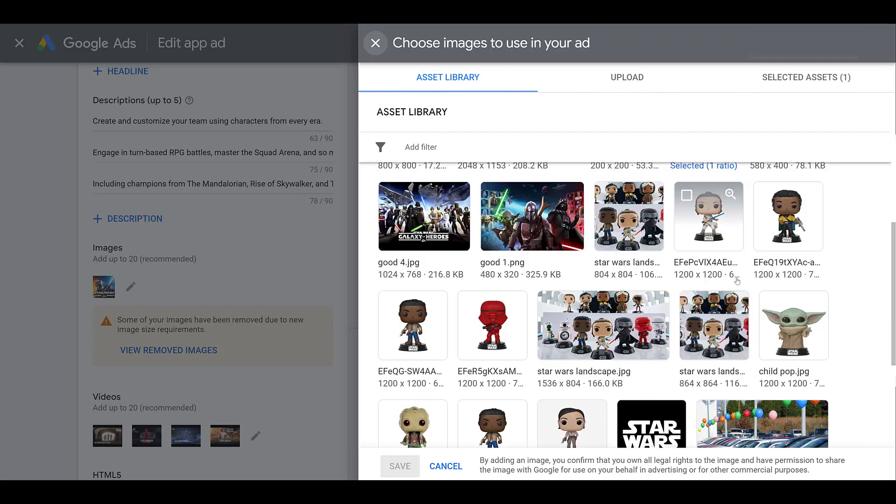
pyautogui.click(645, 329)
pyautogui.moveTo(513, 212)
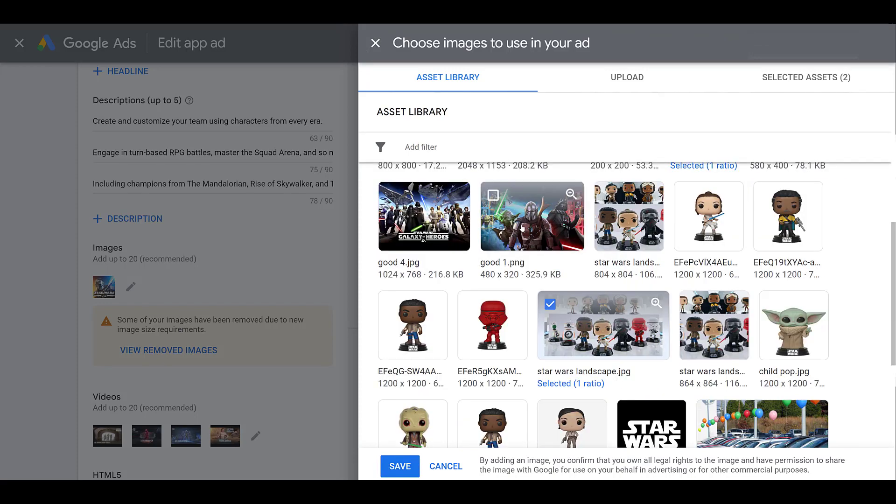
pyautogui.click(547, 237)
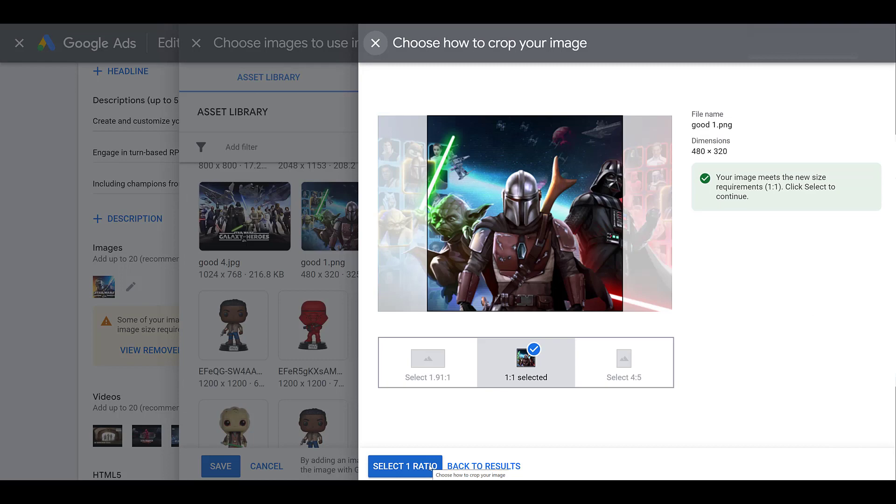
pyautogui.click(430, 467)
pyautogui.click(412, 467)
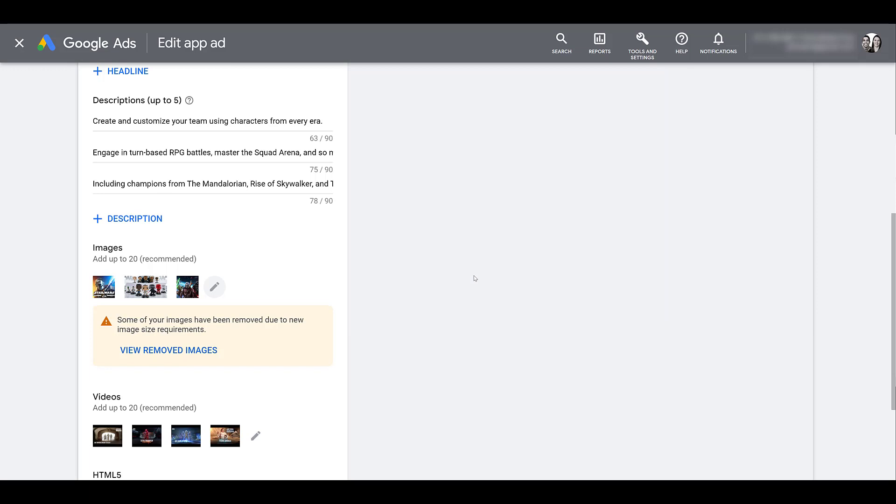
pyautogui.scroll(5, 866, 254)
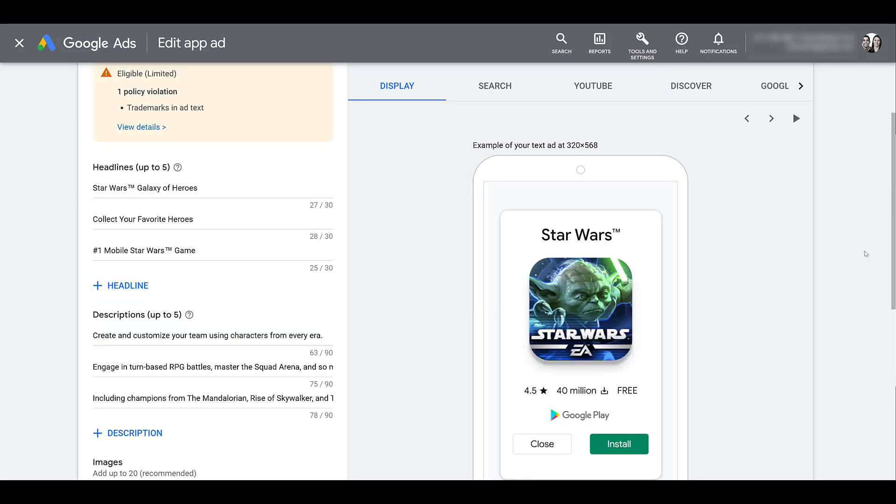